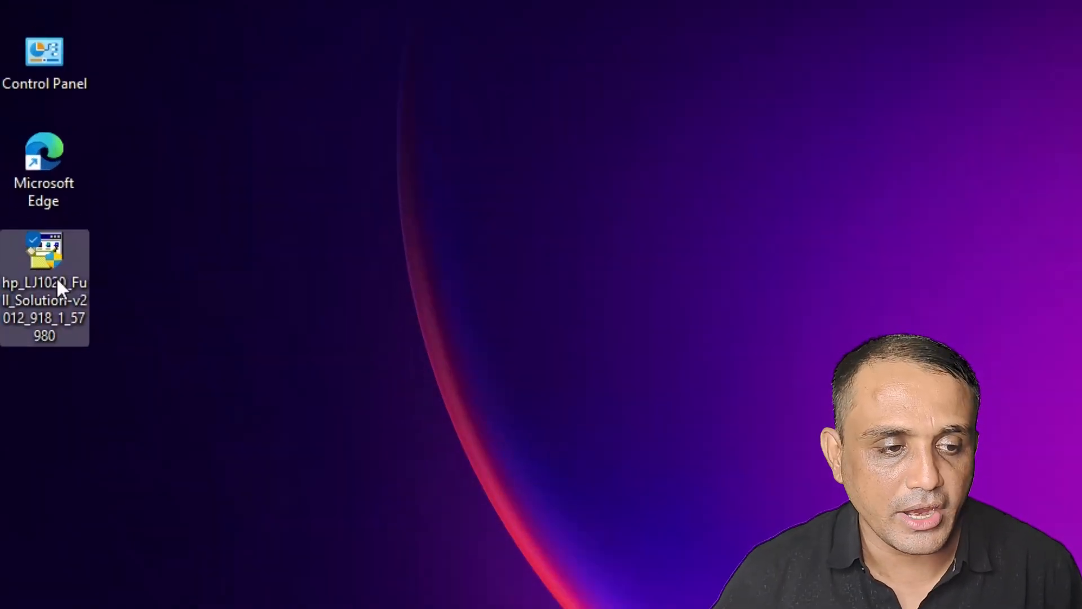
Run the hp_LJ1020_Full_Solution installer, allow its changes, and try installing the HP LaserJet 1020 Series with the licence terms accepted.
{"action": "mouse_move", "coordinate": [31, 310]}
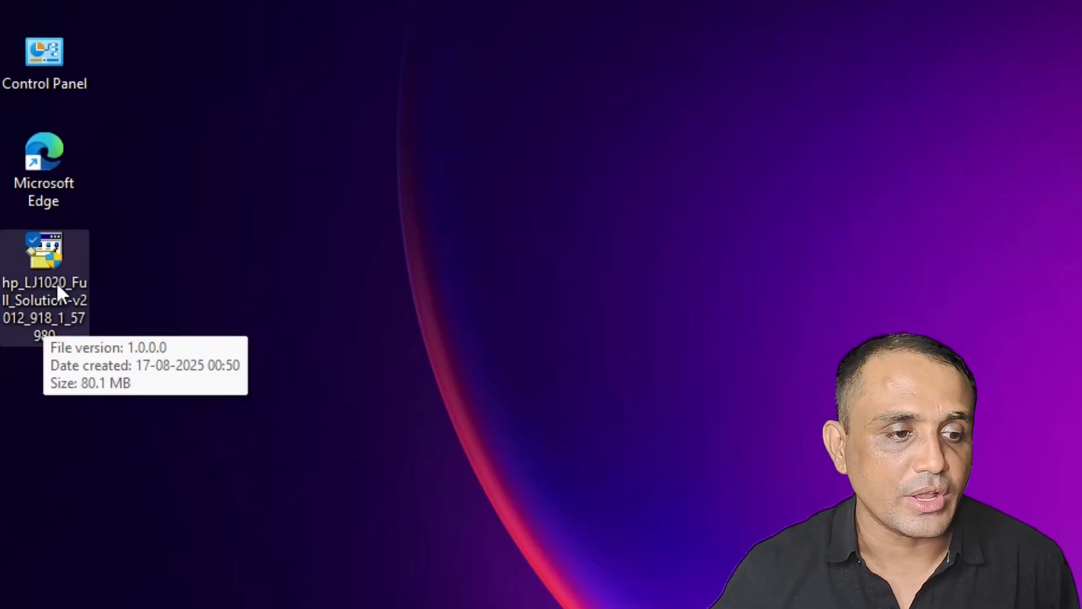
{"action": "double_click", "coordinate": [46, 286]}
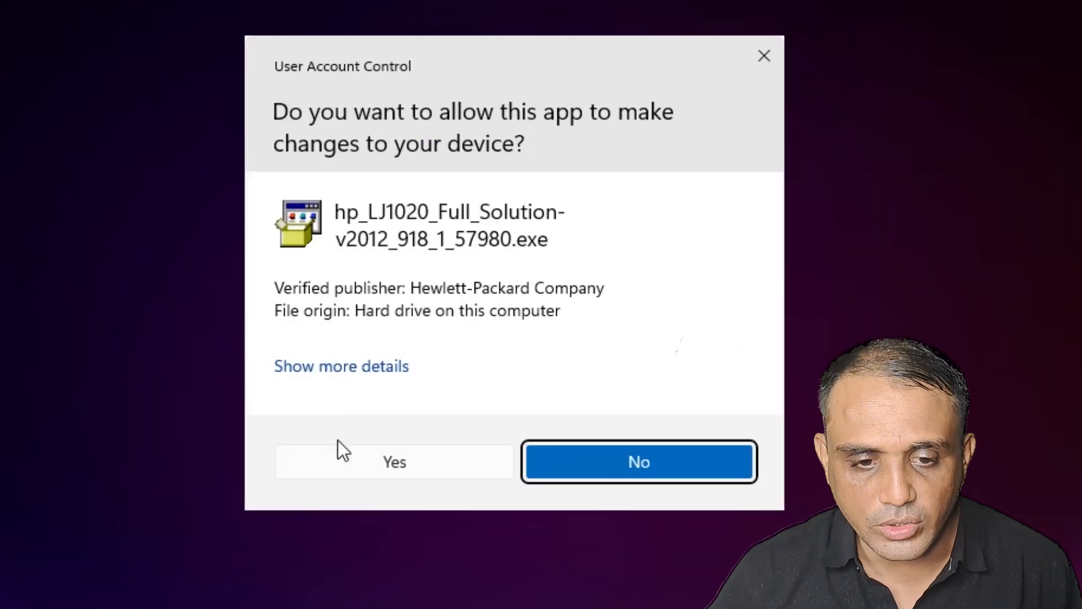
{"action": "left_click", "coordinate": [339, 456]}
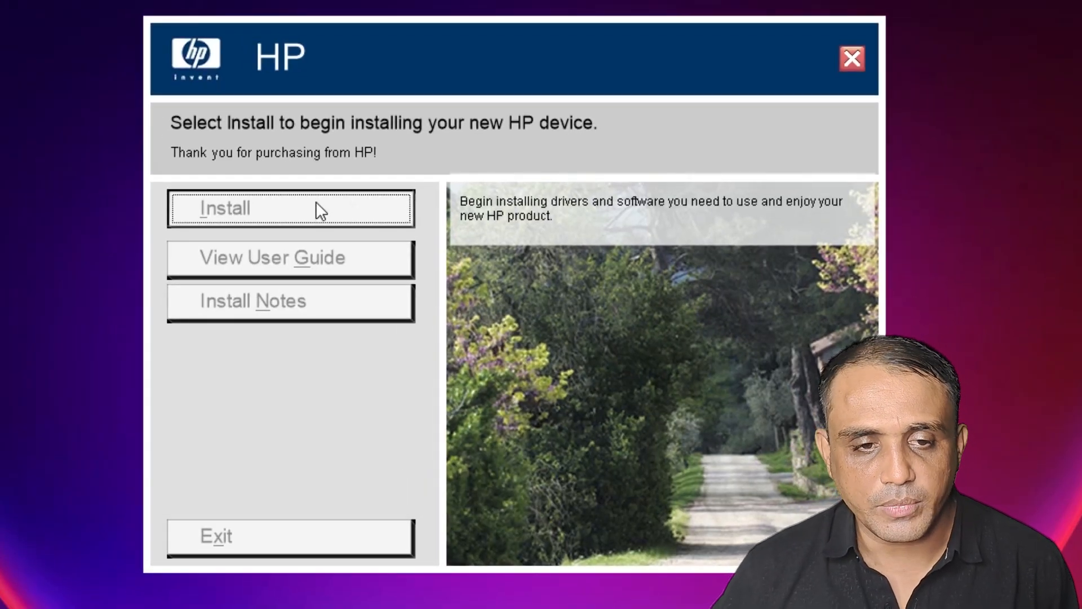
{"action": "left_click", "coordinate": [315, 202]}
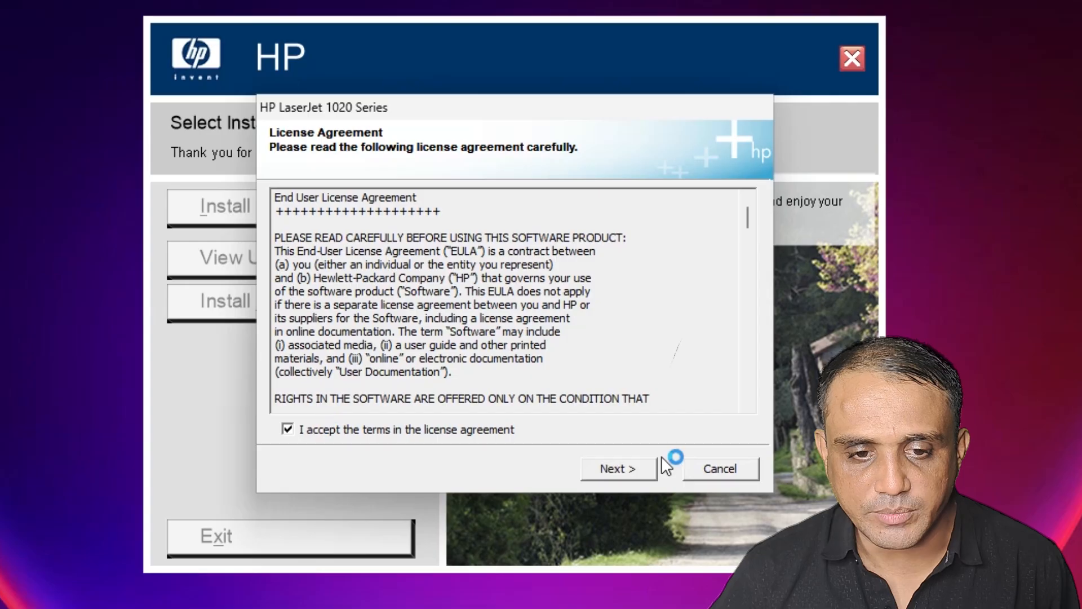
{"action": "left_click", "coordinate": [628, 468]}
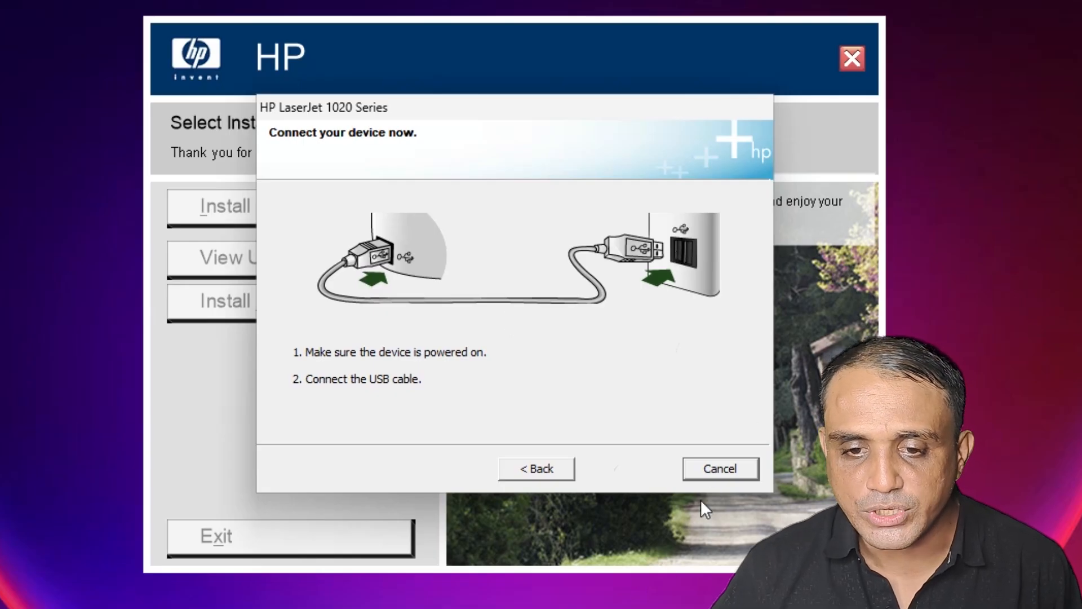
Cancel the HP LaserJet 1020 Series installation and exit the installer.
{"action": "left_click", "coordinate": [732, 468]}
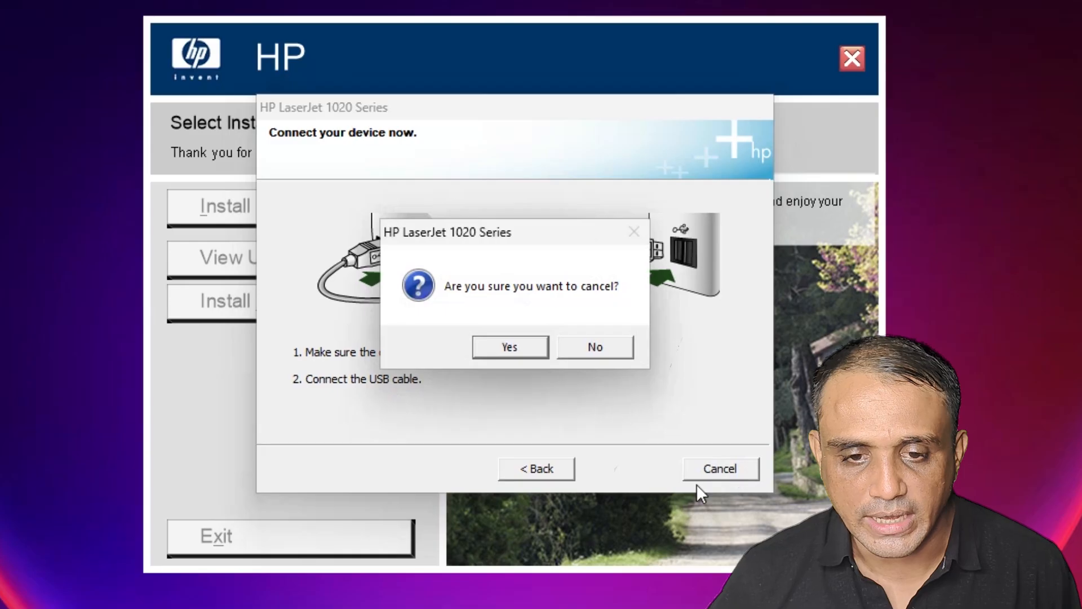
{"action": "left_click", "coordinate": [535, 345]}
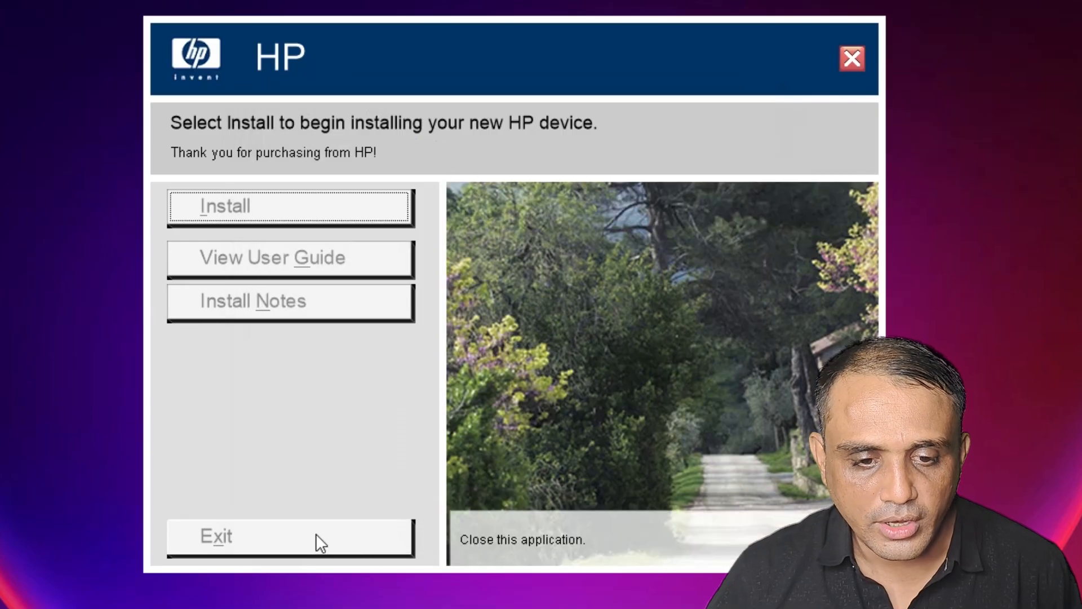
{"action": "left_click", "coordinate": [316, 538]}
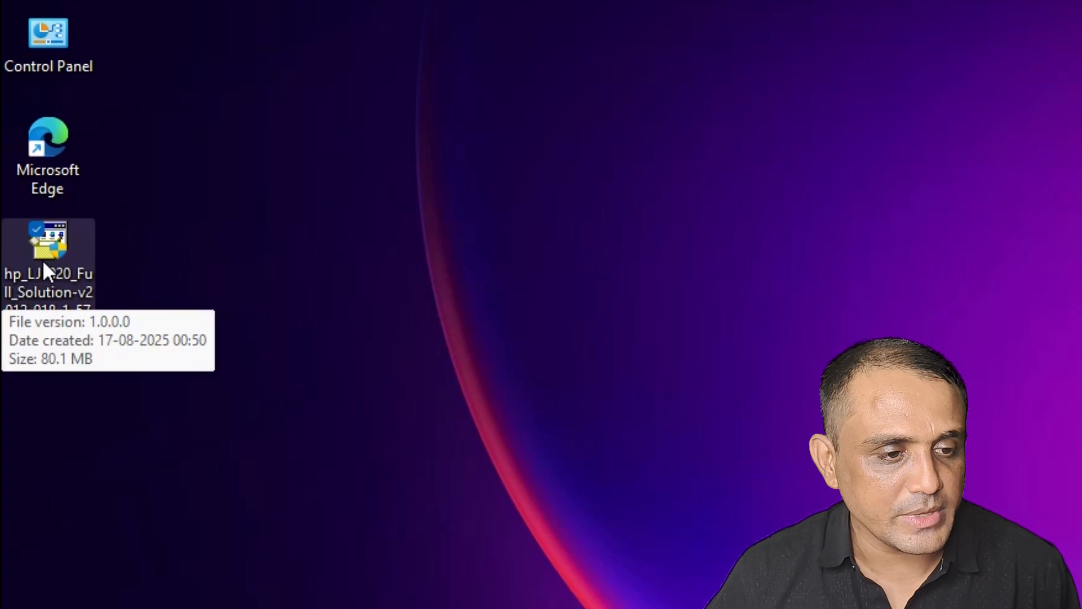
Extract the hp_LJ1020_Full_Solution-v2012_918_1_57980 installer with WinRAR into a folder of the same name on the desktop.
{"action": "mouse_move", "coordinate": [59, 261]}
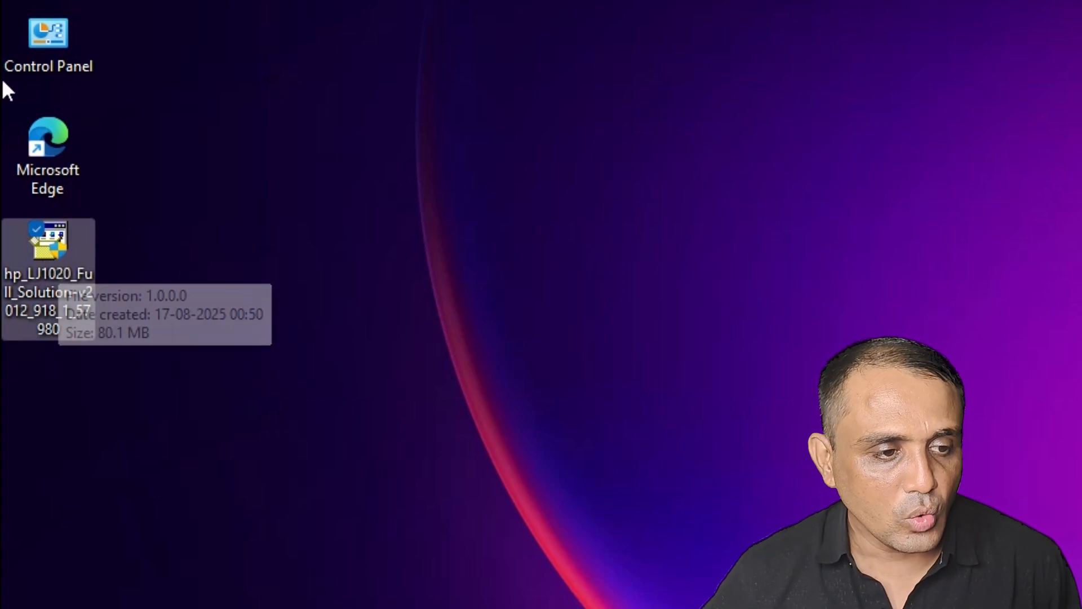
{"action": "right_click", "coordinate": [48, 256]}
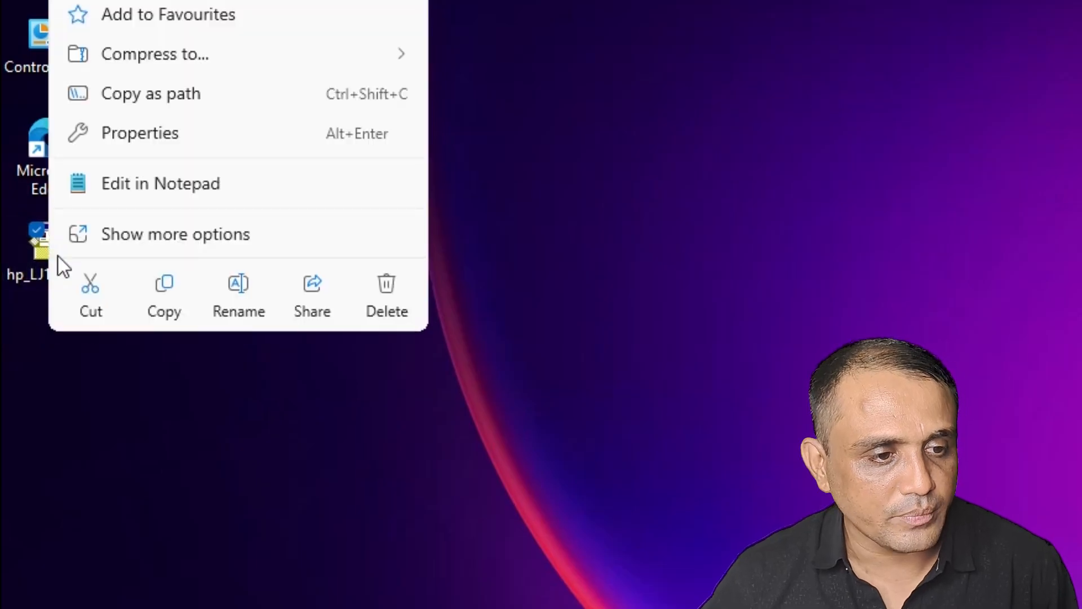
{"action": "left_click", "coordinate": [126, 242]}
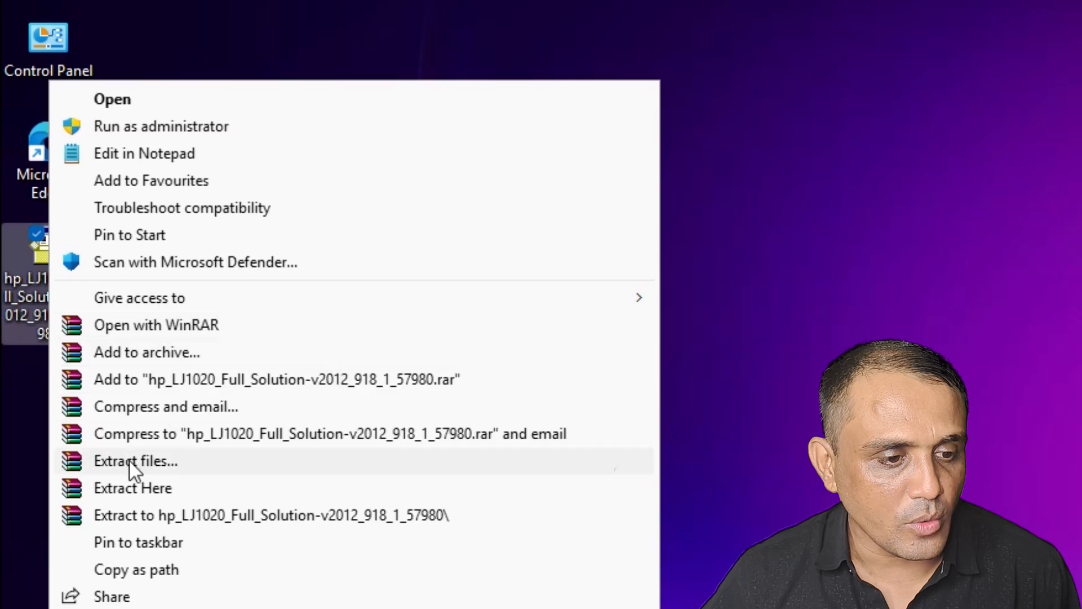
{"action": "left_click", "coordinate": [177, 466]}
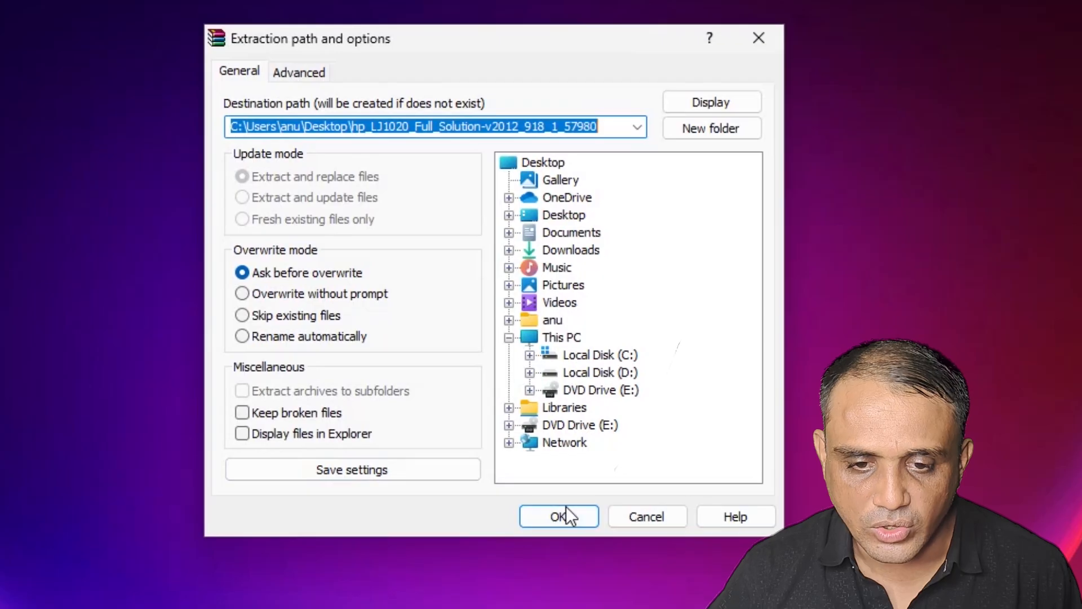
{"action": "left_click", "coordinate": [566, 506]}
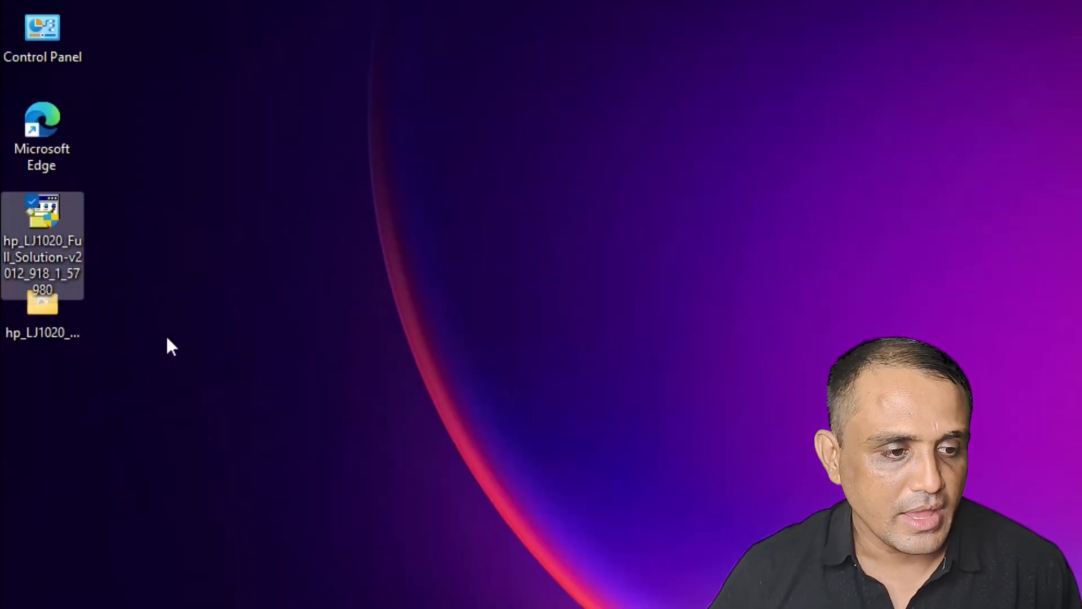
Examine the contents of the extracted hp_LJ1020_Full_Solution folder on the desktop, then close it.
{"action": "left_click", "coordinate": [73, 326]}
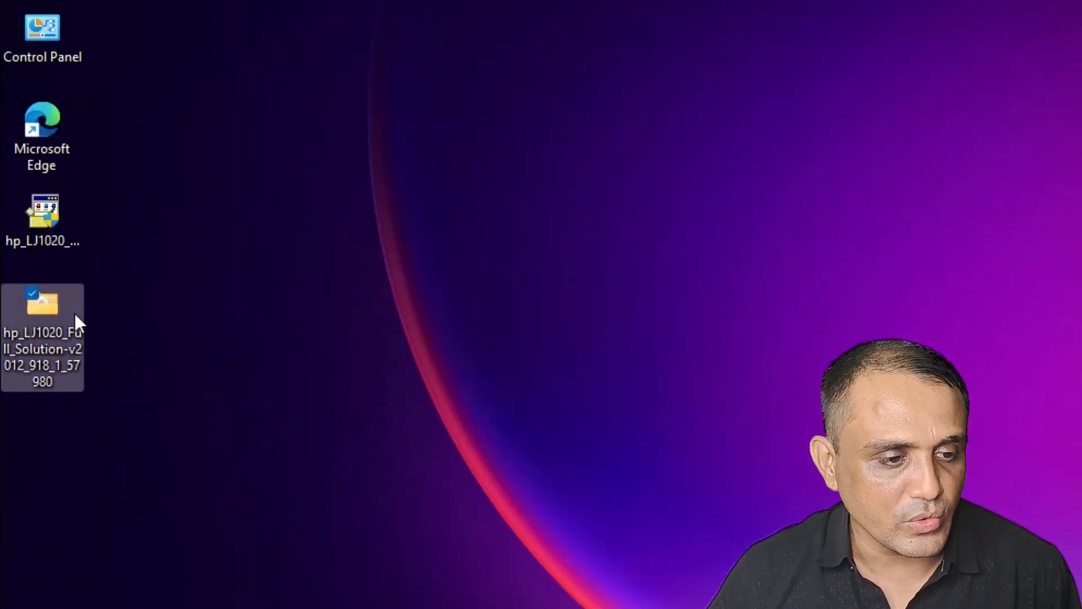
{"action": "double_click", "coordinate": [37, 352]}
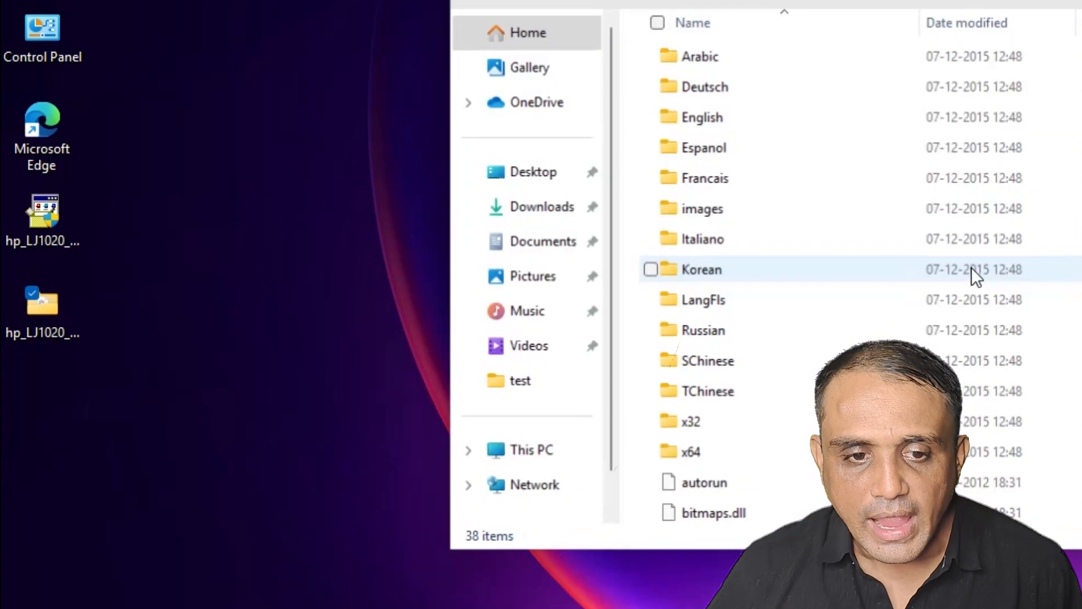
{"action": "scroll", "coordinate": [971, 273], "scroll_direction": "down", "scroll_amount": 7}
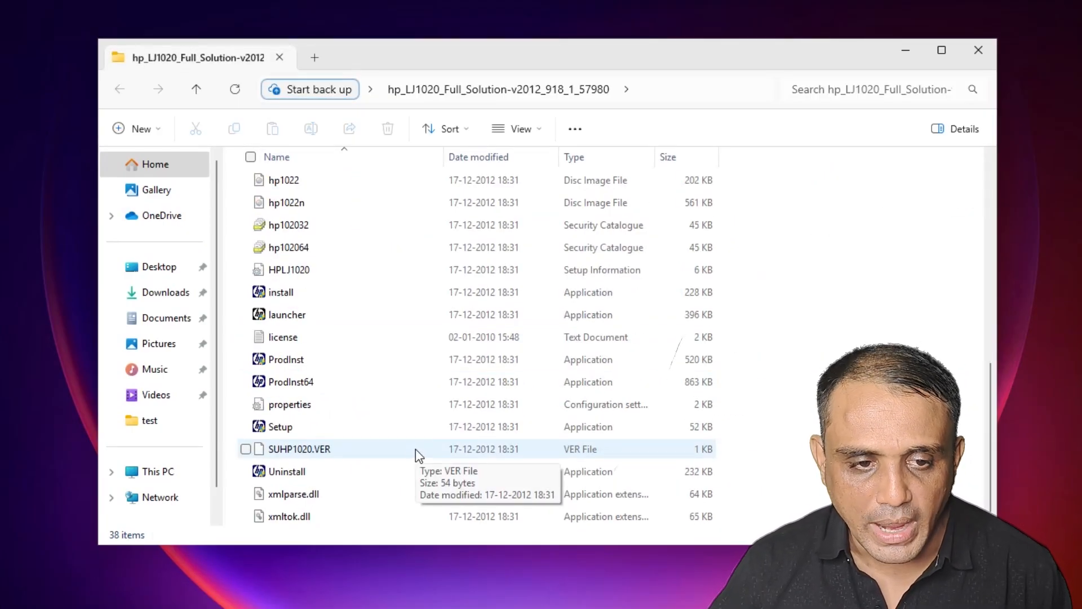
{"action": "scroll", "coordinate": [495, 355], "scroll_direction": "up", "scroll_amount": 5}
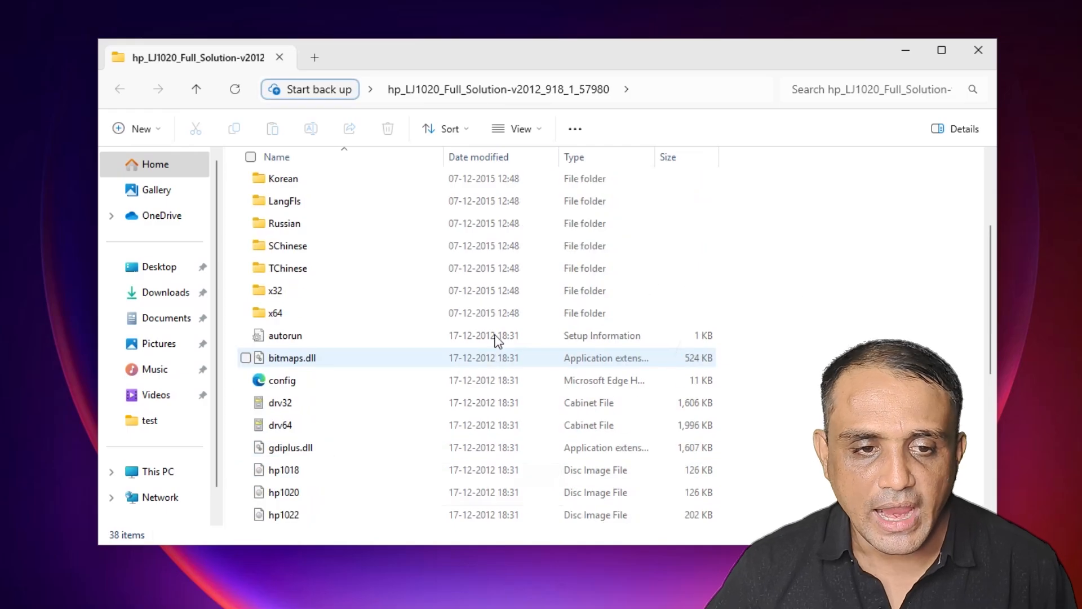
{"action": "scroll", "coordinate": [575, 366], "scroll_direction": "up", "scroll_amount": 3}
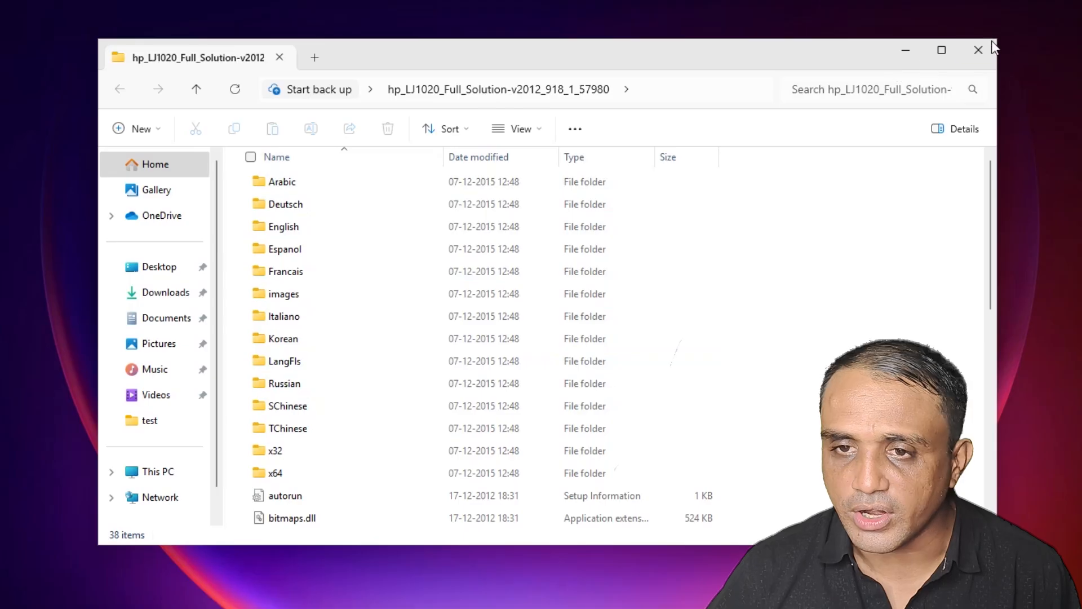
{"action": "left_click", "coordinate": [978, 49]}
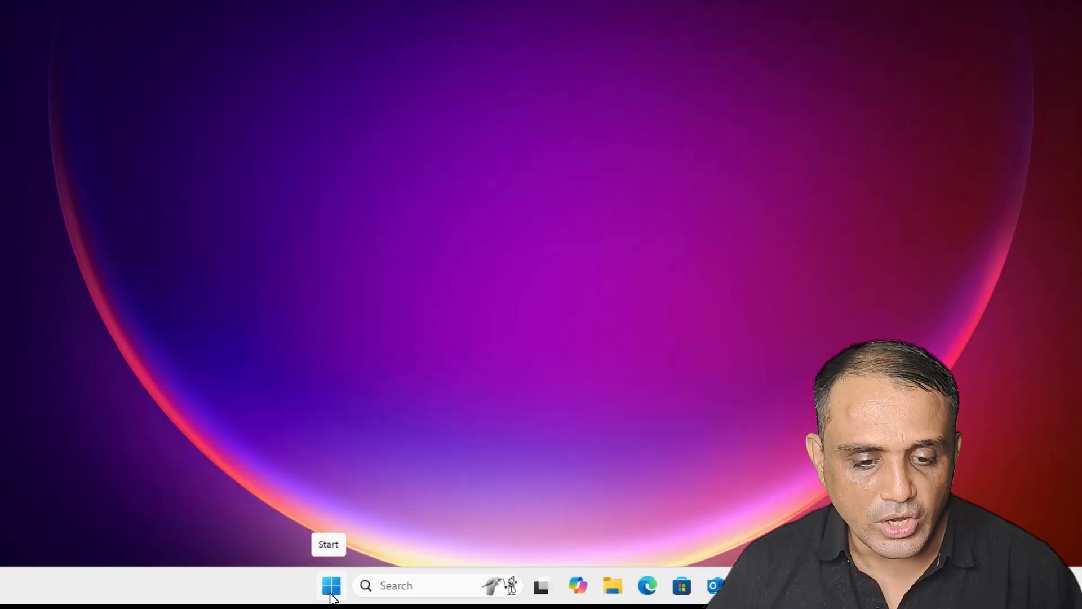
Search Windows for "prin" and open the Printers & scanners settings.
{"action": "left_click", "coordinate": [391, 602]}
{"action": "type", "text": "pri"}
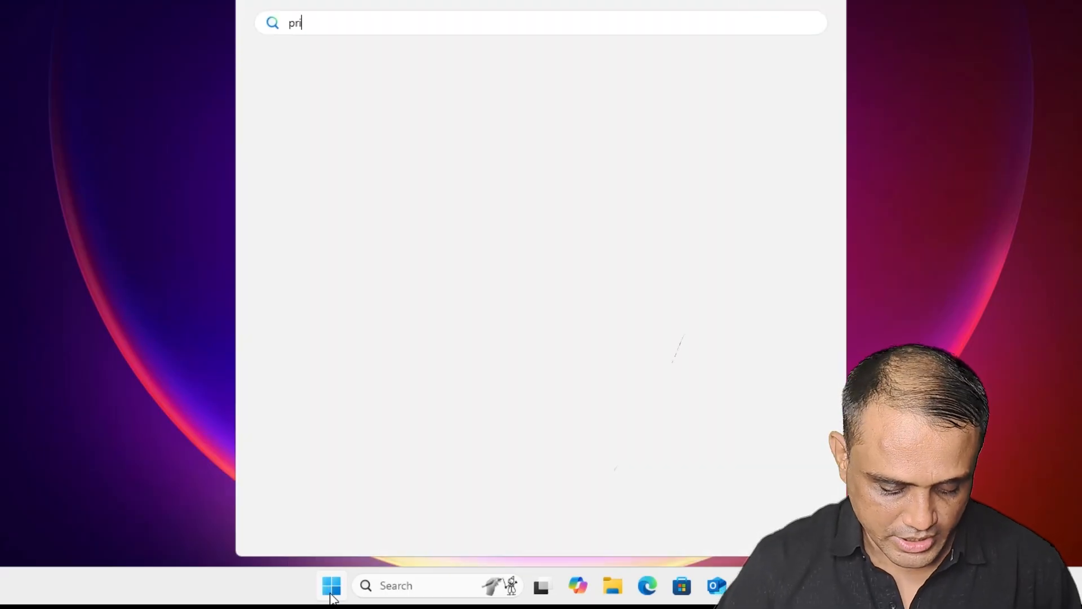
{"action": "type", "text": "n"}
{"action": "left_click", "coordinate": [423, 138]}
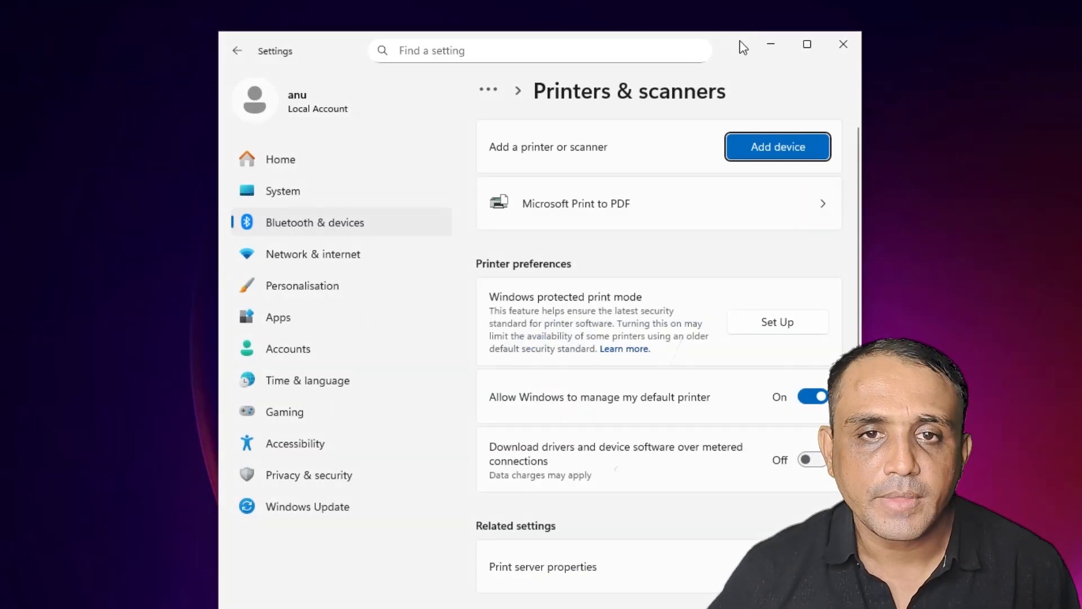
Start adding a new printer manually because it isn't listed, and close the Settings window.
{"action": "left_click_drag", "start_coordinate": [742, 43], "coordinate": [871, 81]}
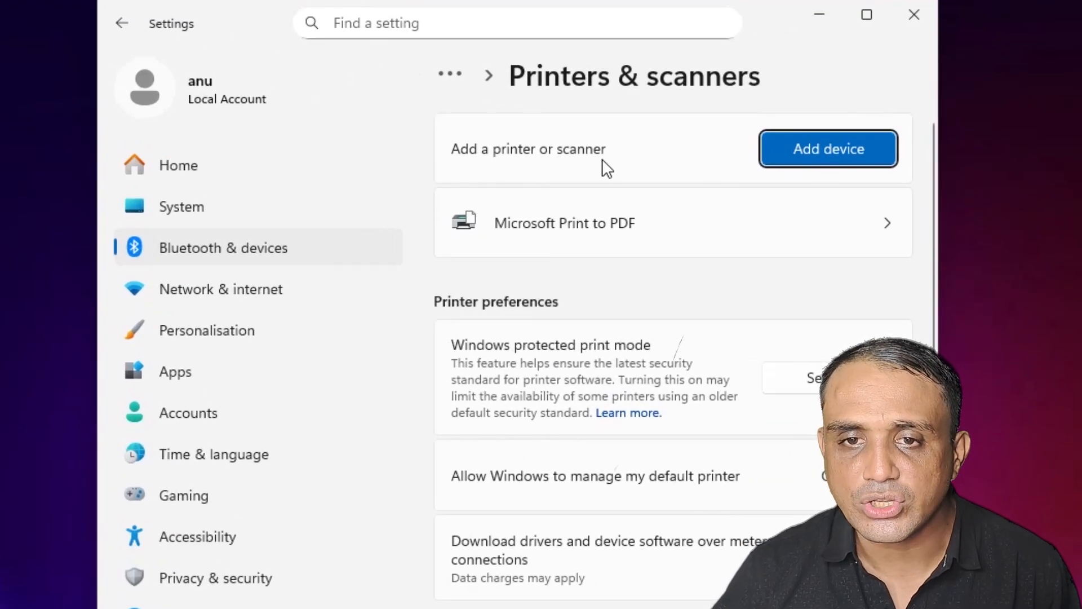
{"action": "left_click", "coordinate": [892, 160]}
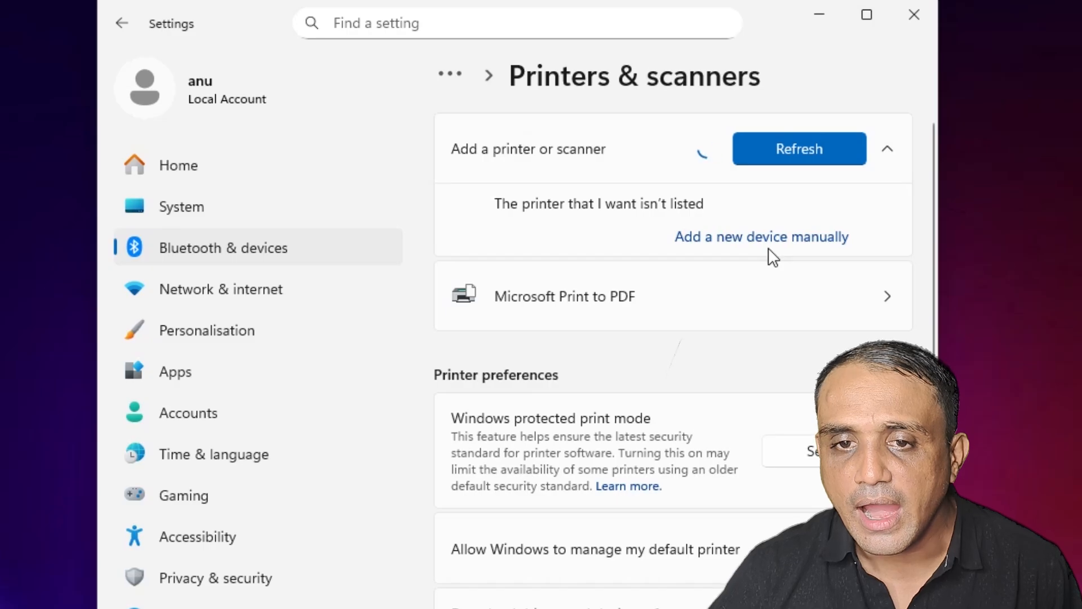
{"action": "left_click", "coordinate": [784, 240]}
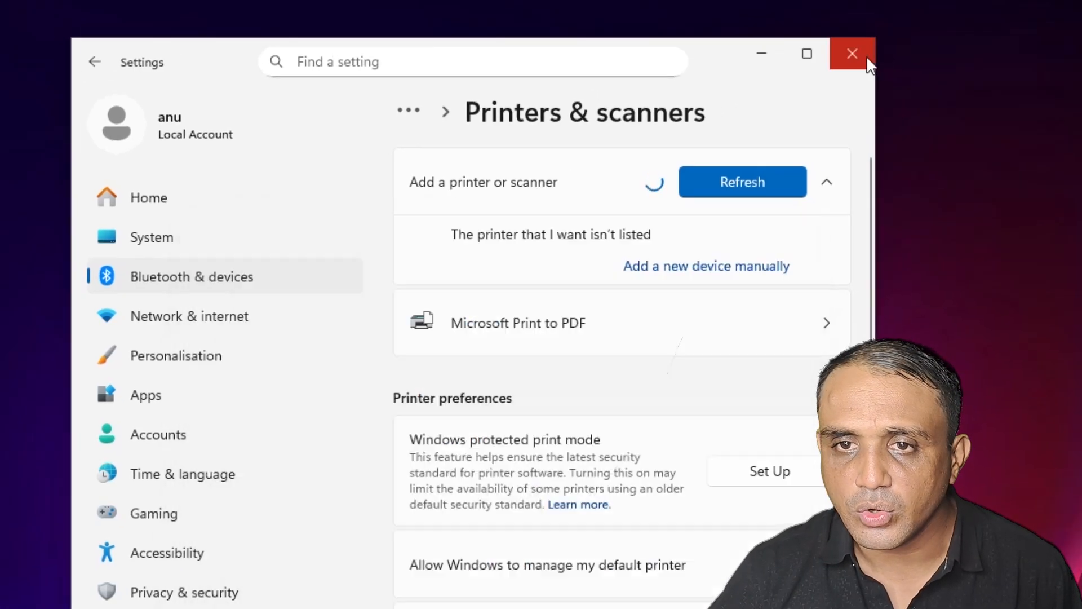
{"action": "left_click", "coordinate": [915, 14]}
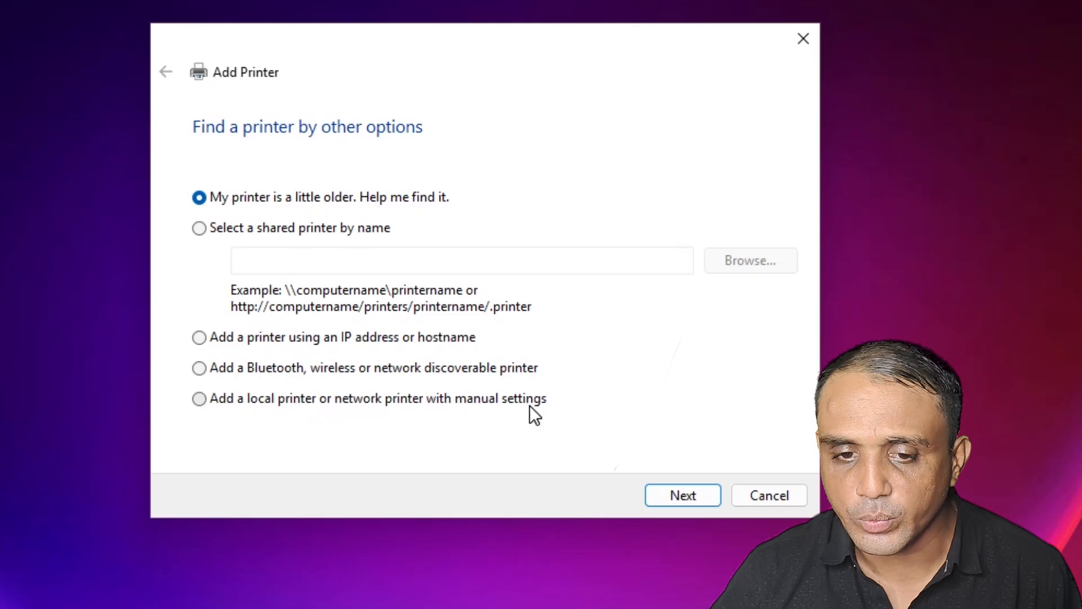
Choose to add a local printer with manual settings, using the existing port USB_001 (Local Port).
{"action": "left_click", "coordinate": [691, 492]}
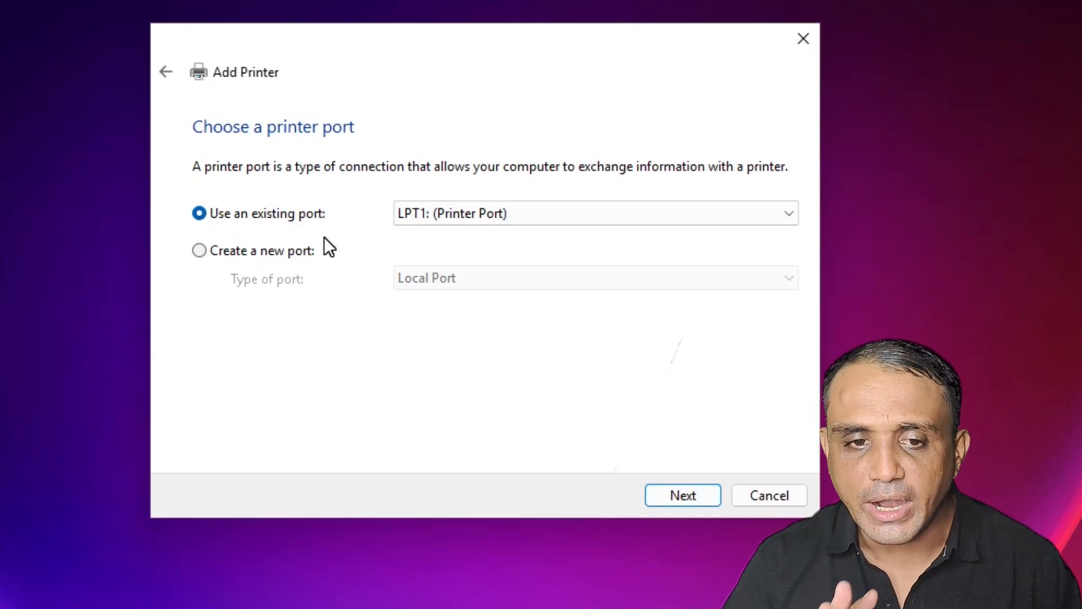
{"action": "left_click", "coordinate": [427, 214]}
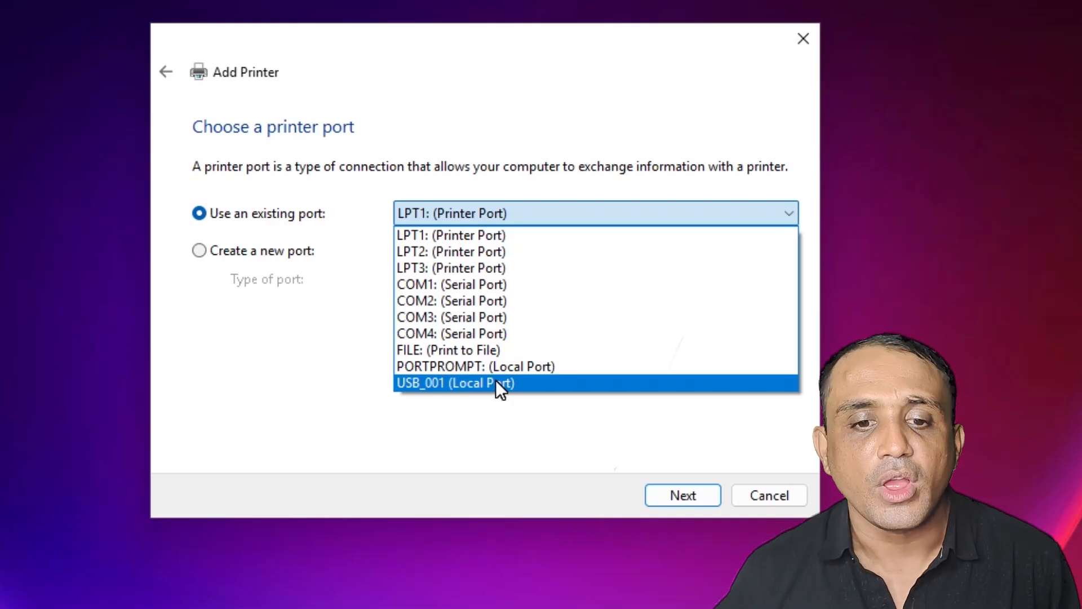
{"action": "left_click", "coordinate": [433, 386]}
{"action": "left_click", "coordinate": [682, 503]}
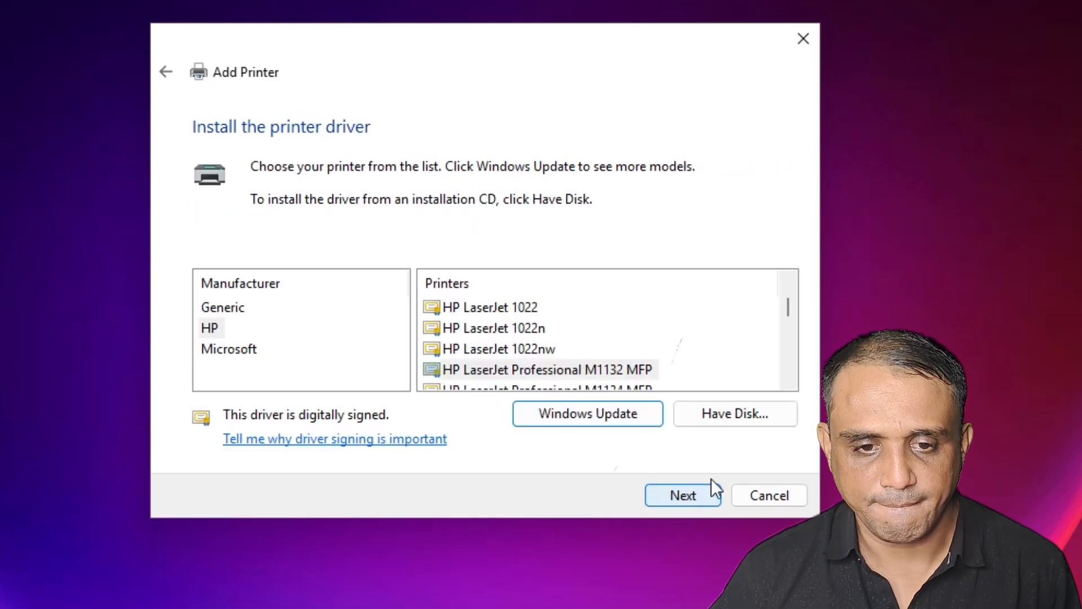
Choose to install the printer driver from disk and browse to the extracted hp_LJ1020_Full_Solution-v2012_918_1_57980 folder on the Desktop.
{"action": "left_click", "coordinate": [721, 420]}
{"action": "left_click", "coordinate": [667, 389]}
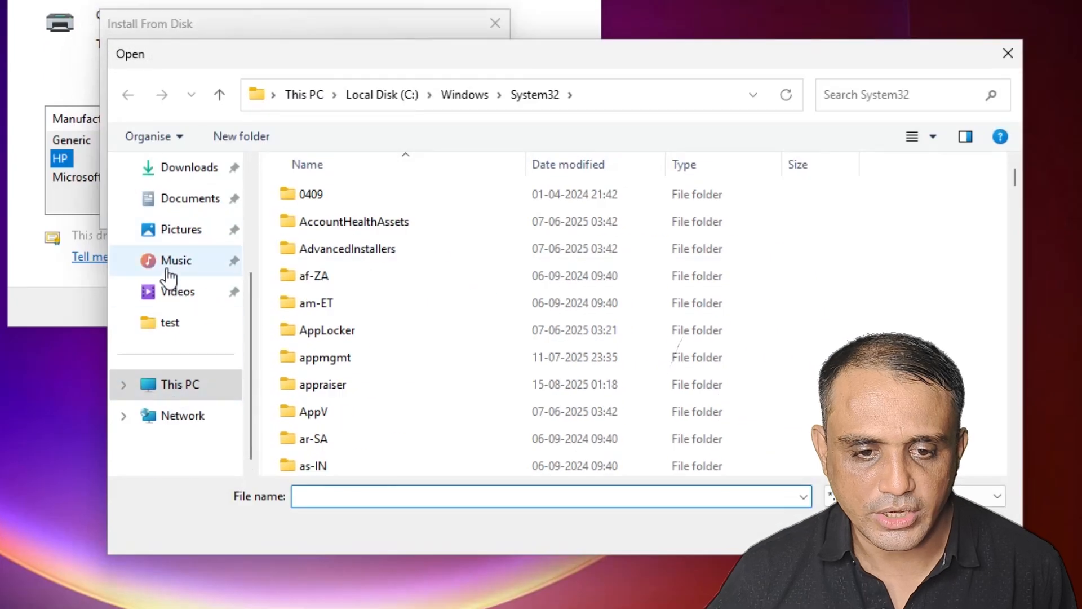
{"action": "scroll", "coordinate": [186, 276], "scroll_direction": "up", "scroll_amount": 3}
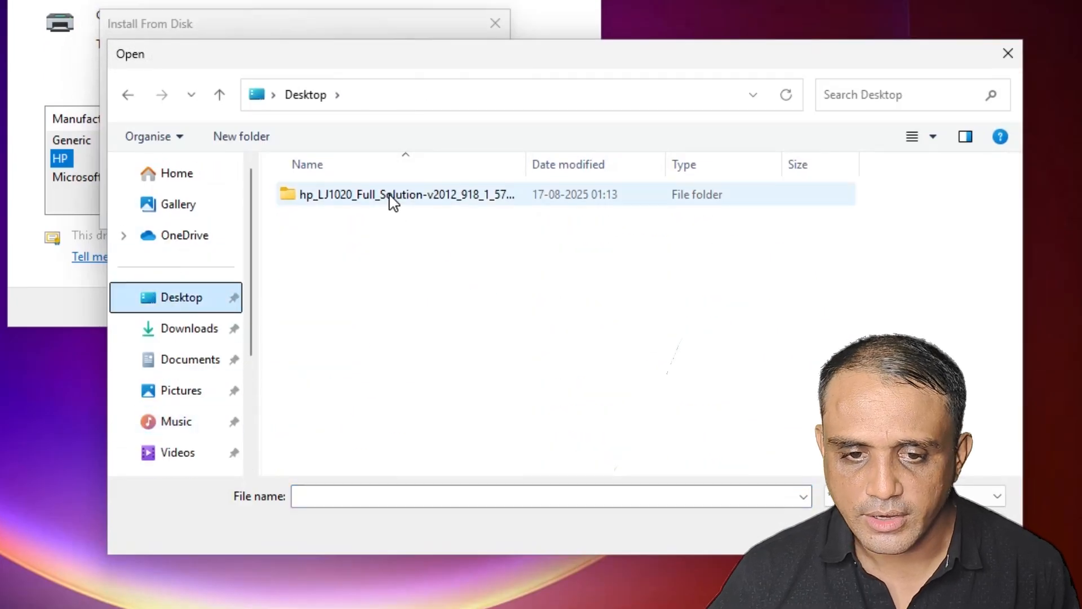
{"action": "double_click", "coordinate": [391, 200]}
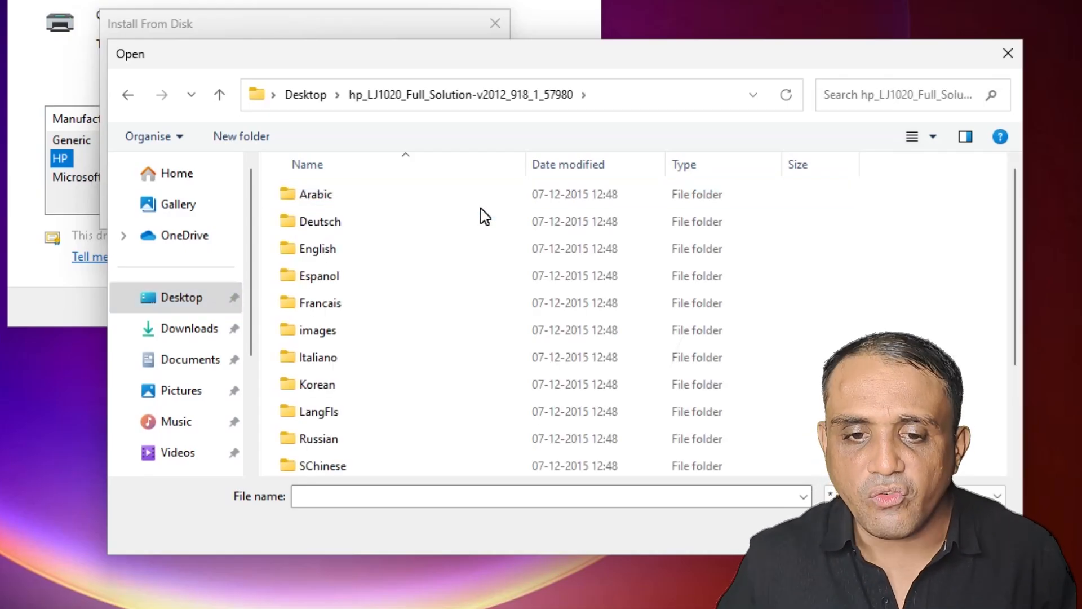
Select HPLJ1020.INF from the extracted driver folder and confirm it as the source for the disk installation.
{"action": "scroll", "coordinate": [491, 254], "scroll_direction": "down", "scroll_amount": 2}
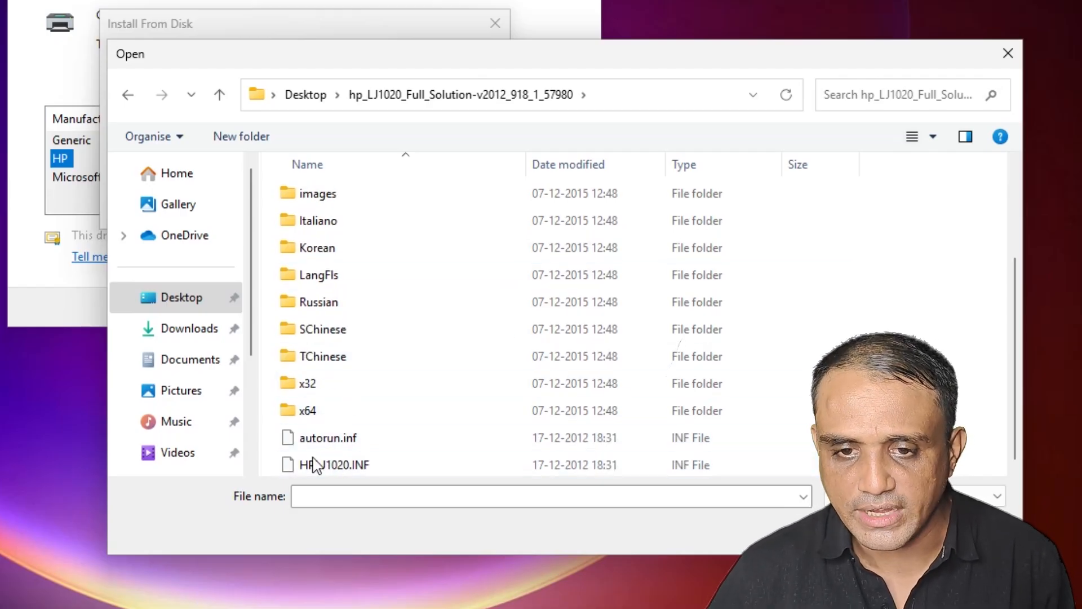
{"action": "scroll", "coordinate": [333, 466], "scroll_direction": "up", "scroll_amount": 2}
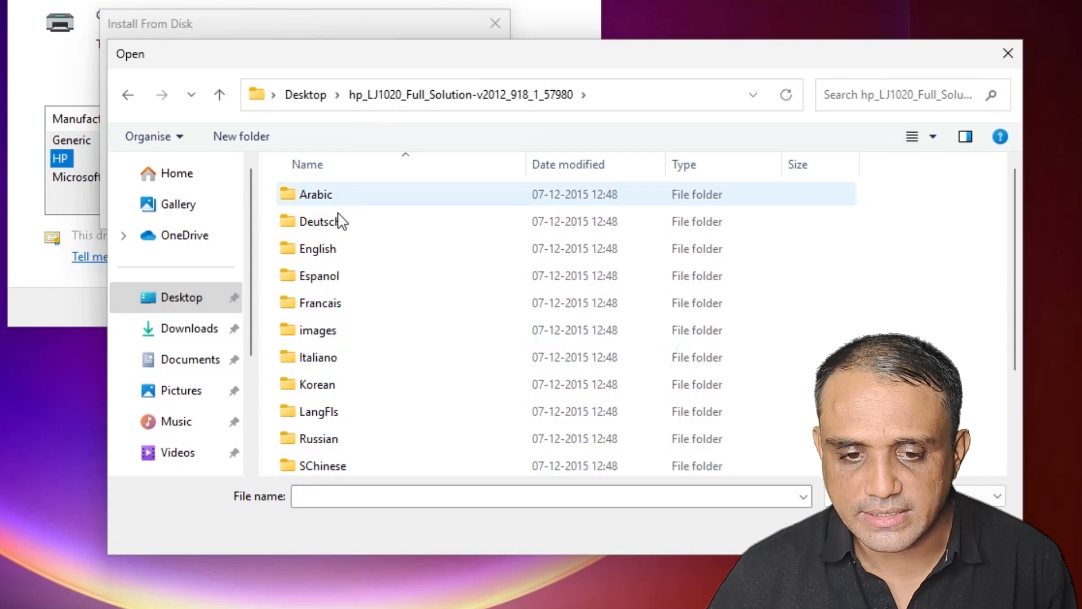
{"action": "scroll", "coordinate": [325, 412], "scroll_direction": "down", "scroll_amount": 2}
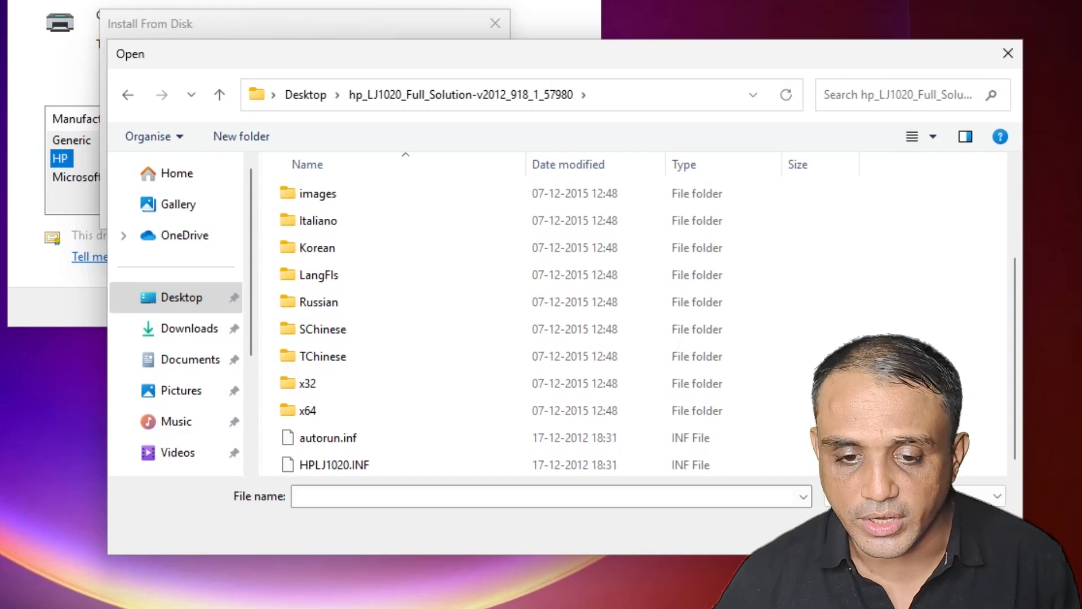
{"action": "left_click", "coordinate": [396, 445]}
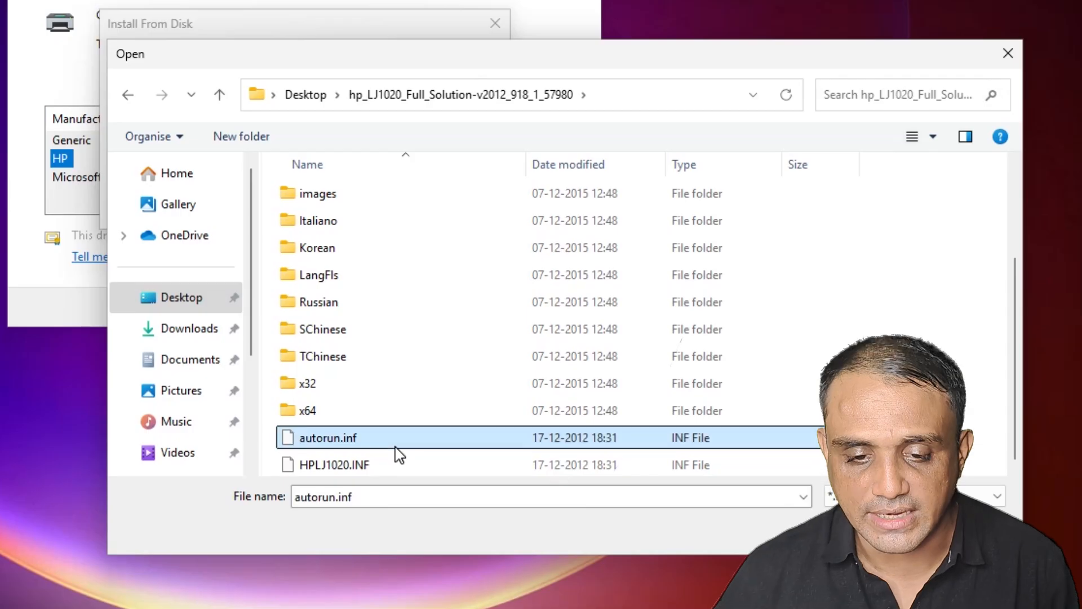
{"action": "left_click", "coordinate": [389, 462]}
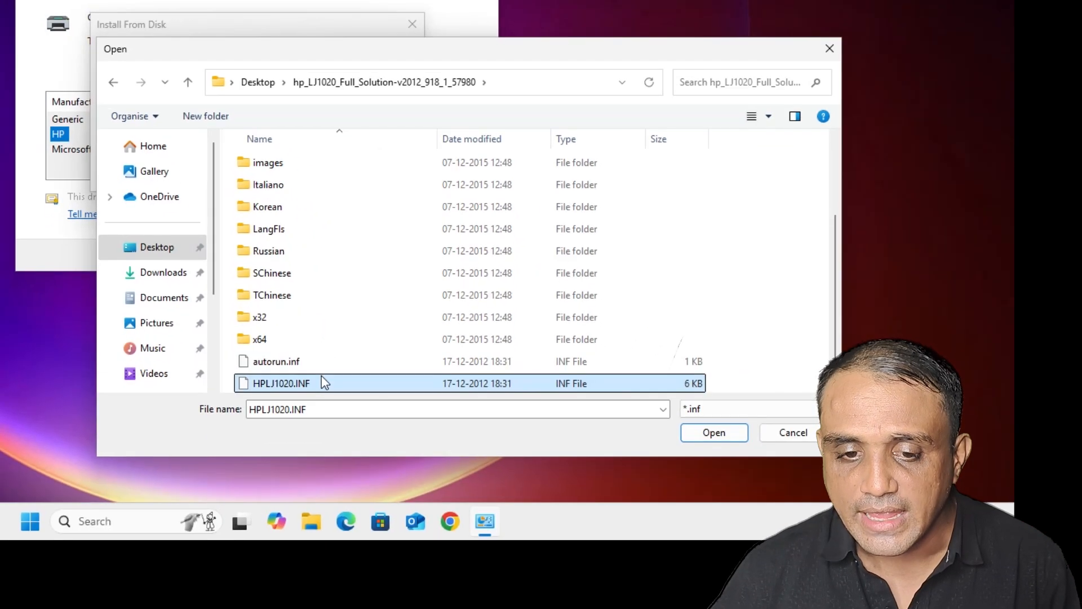
{"action": "left_click", "coordinate": [722, 433]}
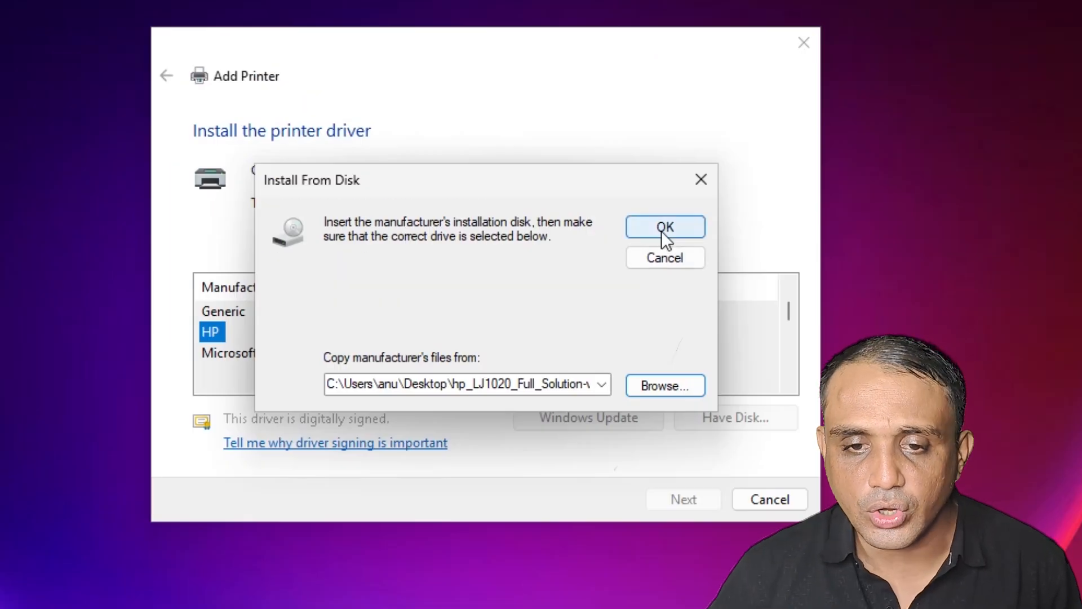
{"action": "left_click", "coordinate": [664, 227]}
Add the HP LaserJet 1020 under its suggested printer name without sharing it, and finish the wizard.
{"action": "left_click", "coordinate": [253, 338]}
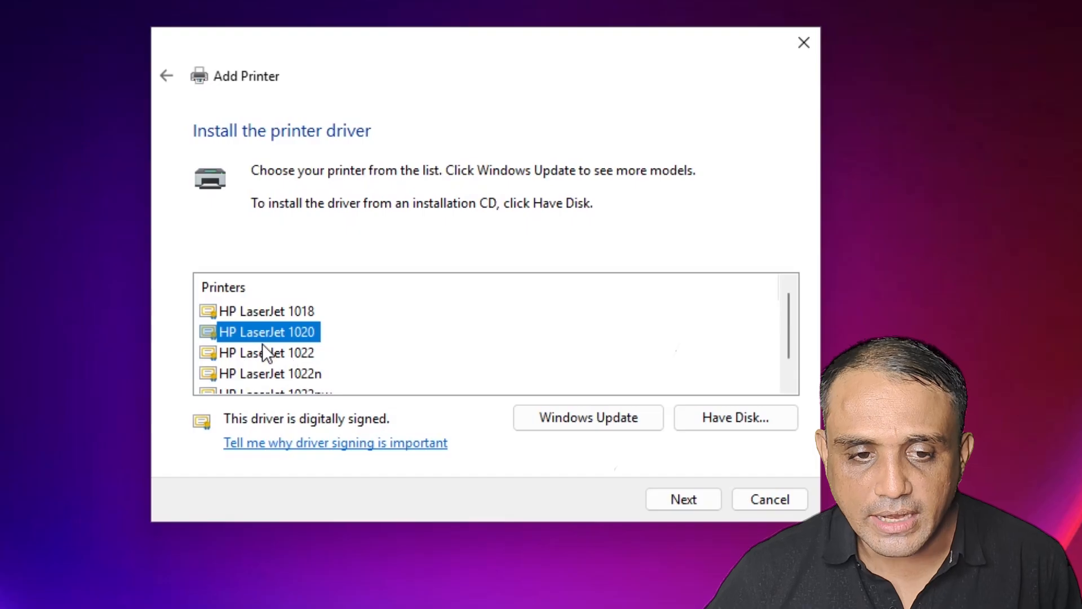
{"action": "left_click", "coordinate": [699, 496]}
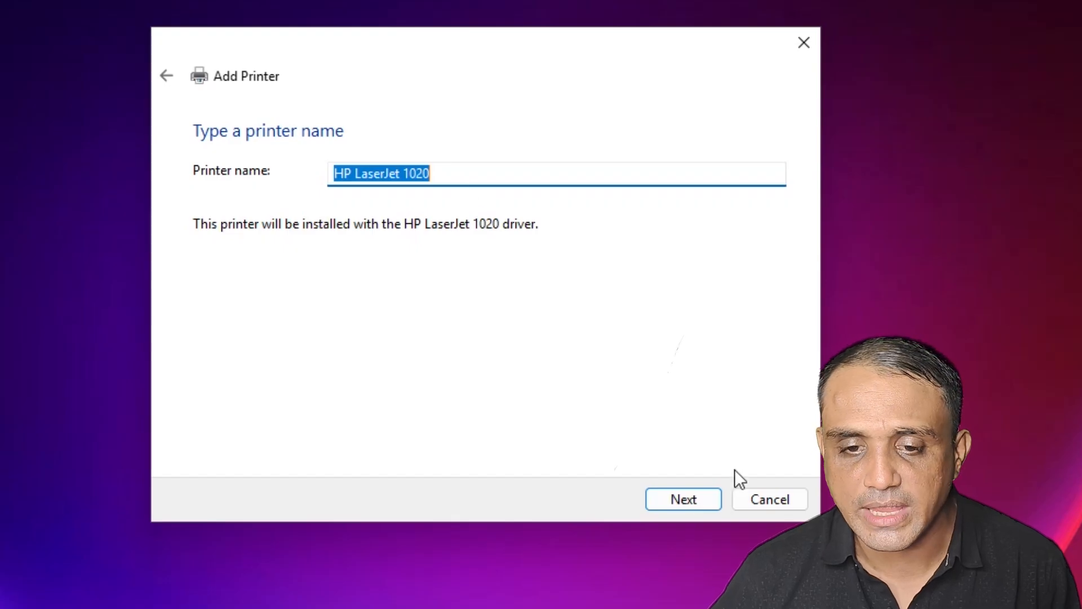
{"action": "left_click", "coordinate": [696, 499]}
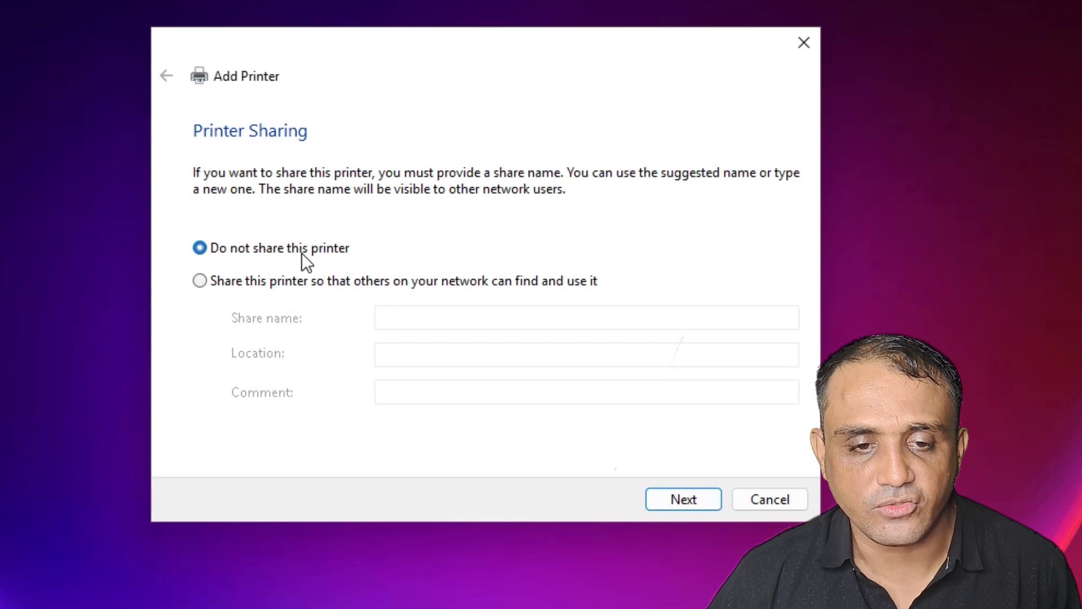
{"action": "left_click", "coordinate": [671, 489]}
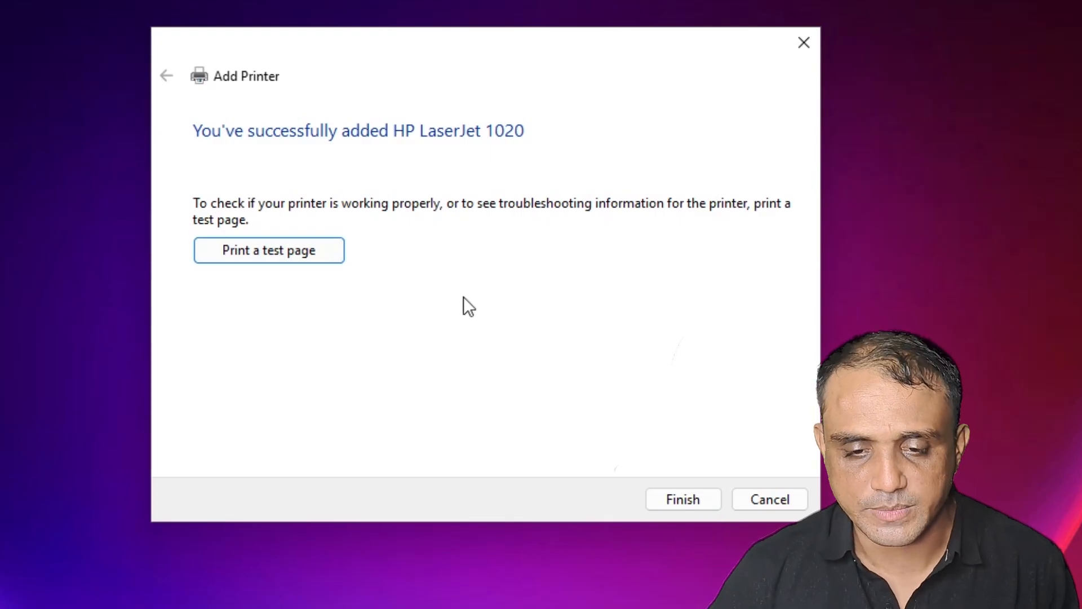
{"action": "left_click", "coordinate": [684, 497]}
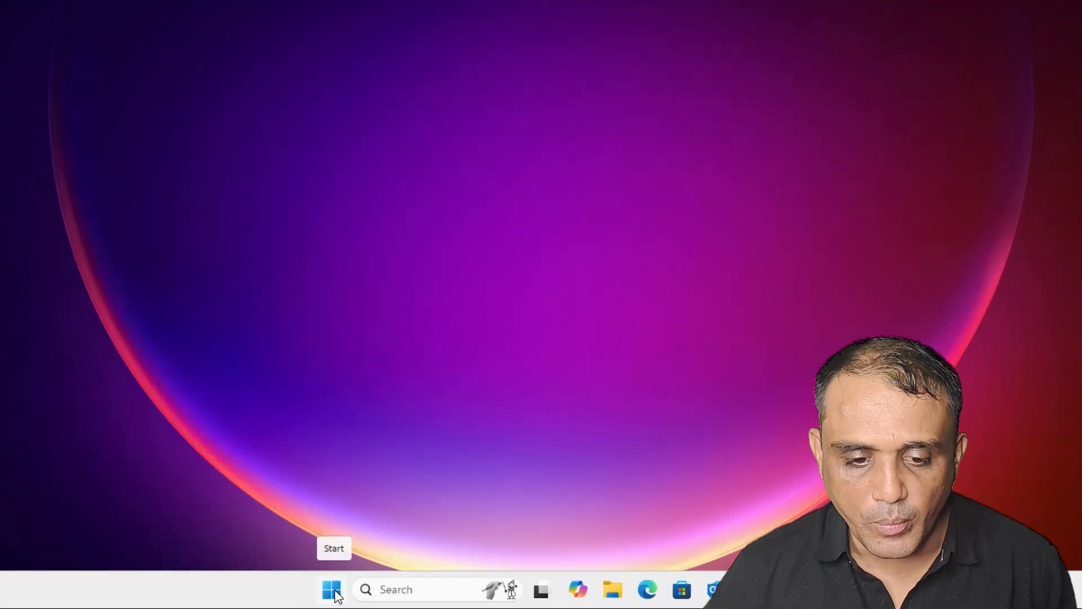
Search Windows for "pri" and open the Printers & scanners settings to check the installed printers.
{"action": "left_click", "coordinate": [333, 590]}
{"action": "type", "text": "pri"}
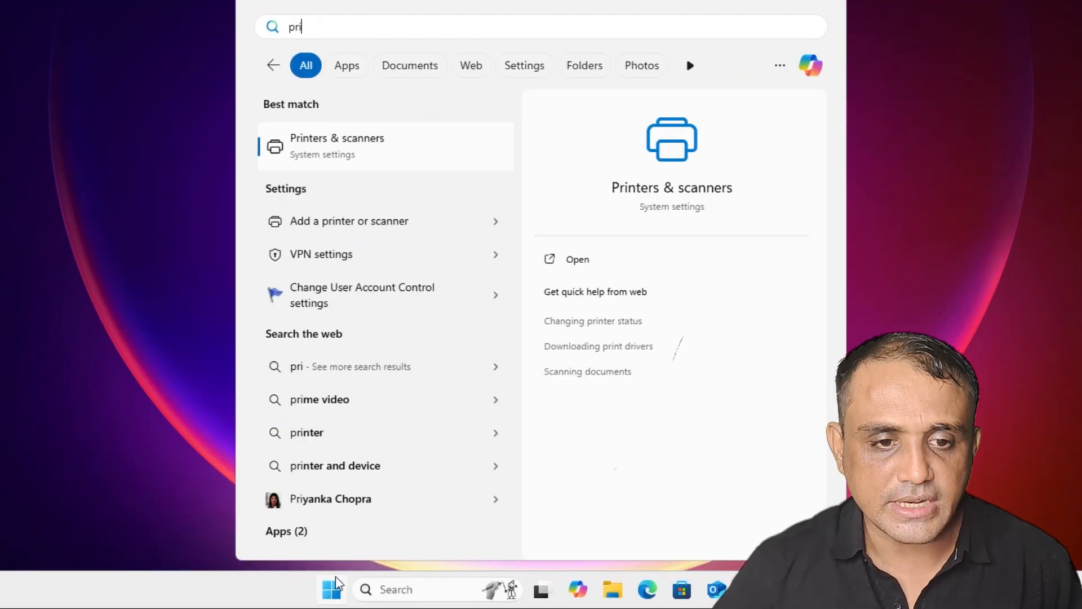
{"action": "left_click", "coordinate": [399, 164]}
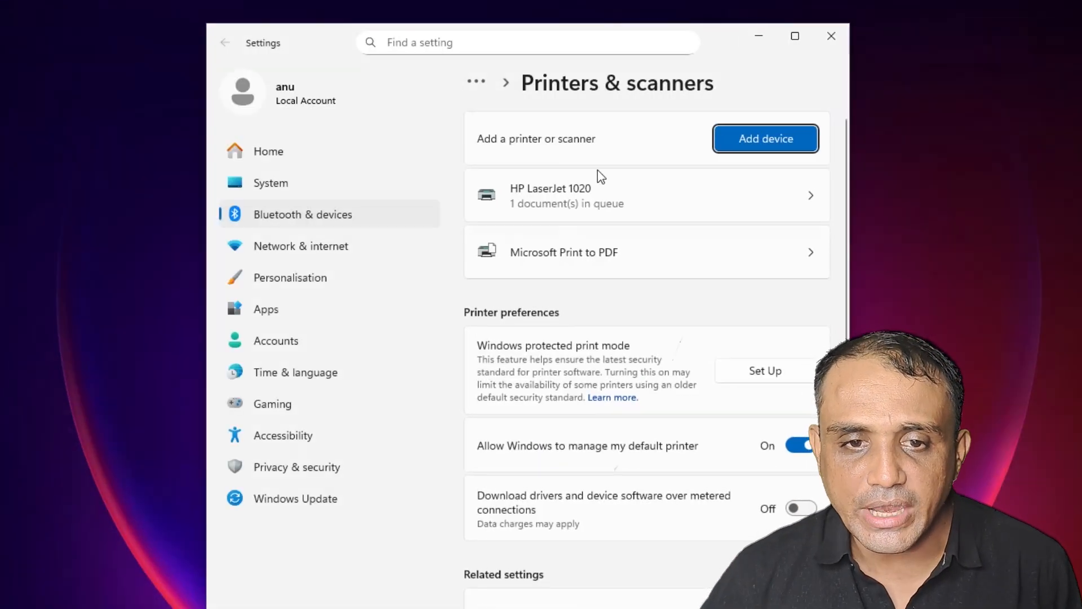